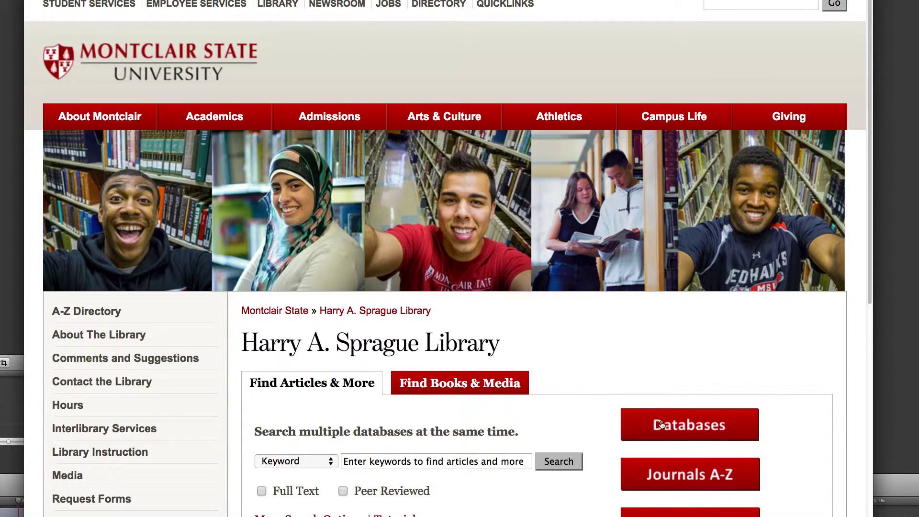
# - Open ERIC (Education) from the library's Databases by Name list under the letter E
pyautogui.click(664, 424)
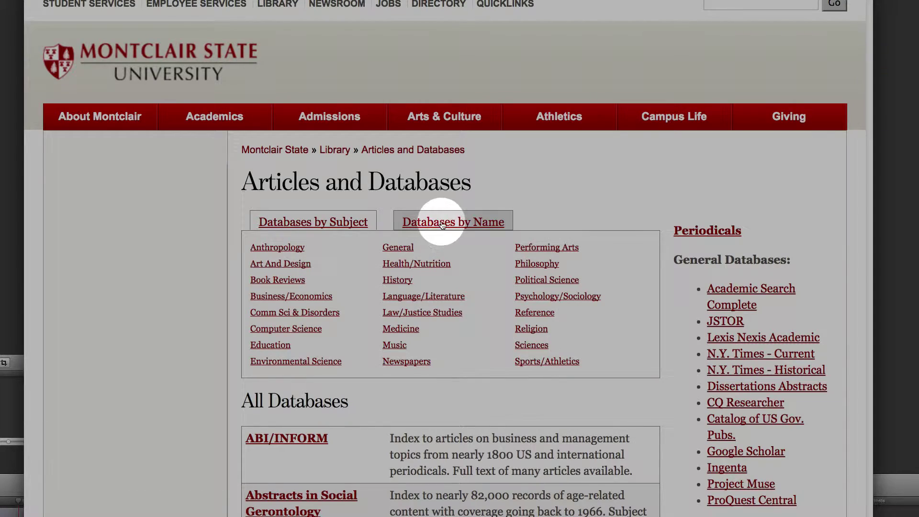
pyautogui.click(433, 222)
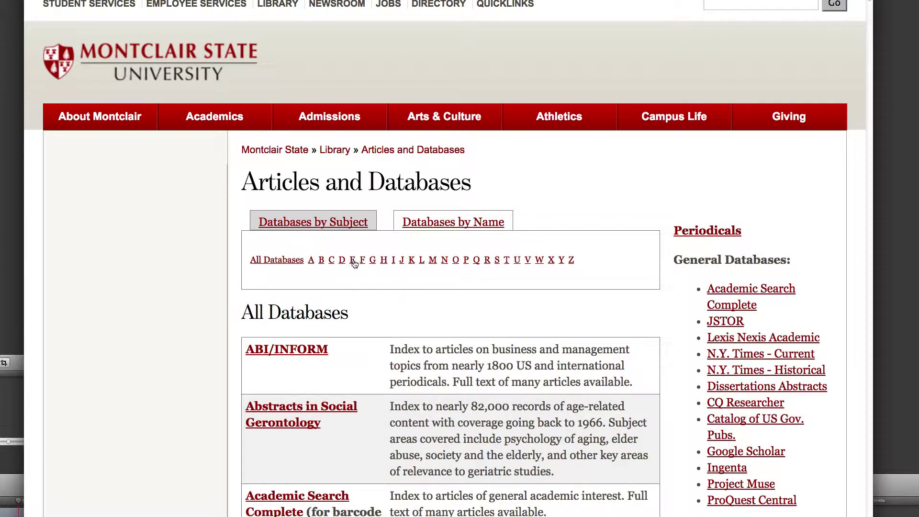
pyautogui.click(354, 261)
pyautogui.scroll(-10, 428, 344)
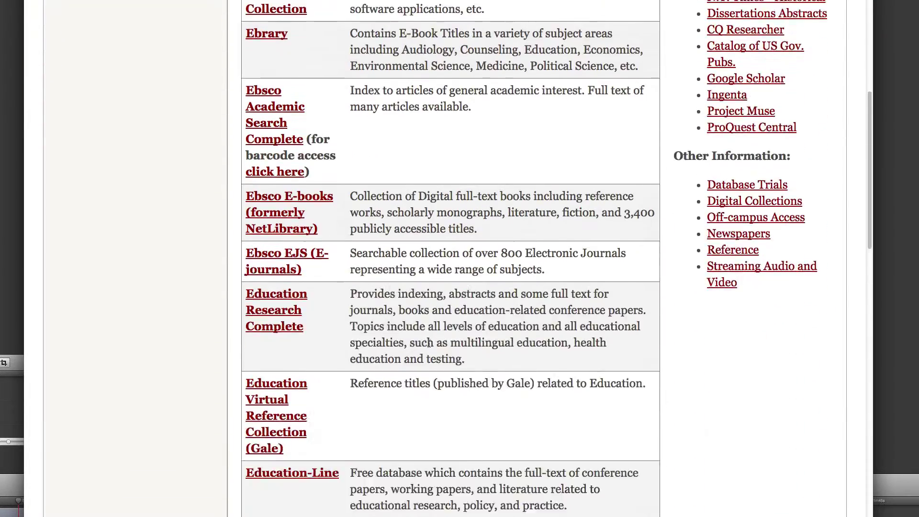
pyautogui.scroll(-10, 428, 346)
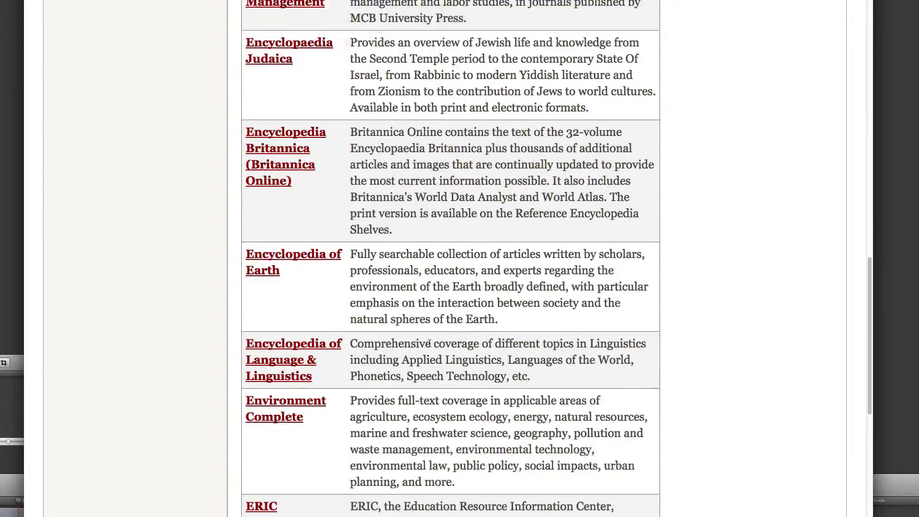
pyautogui.scroll(-3, 428, 346)
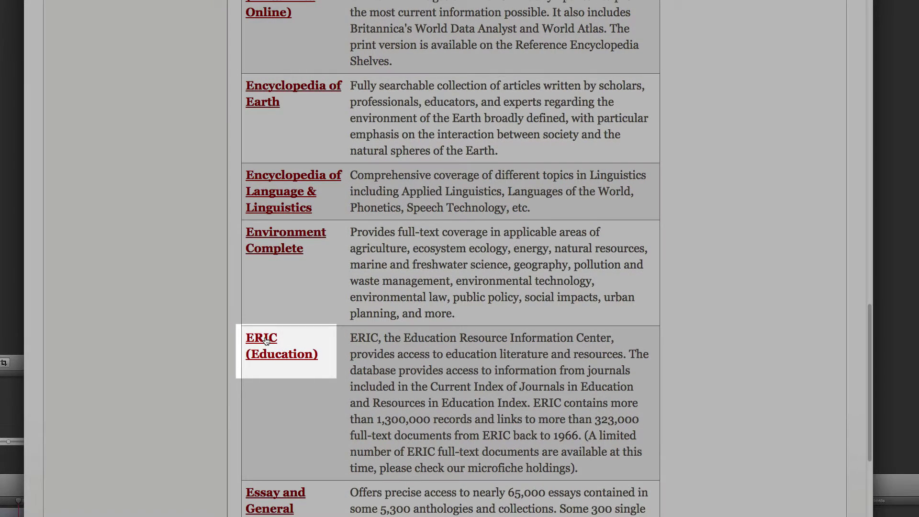
pyautogui.click(263, 338)
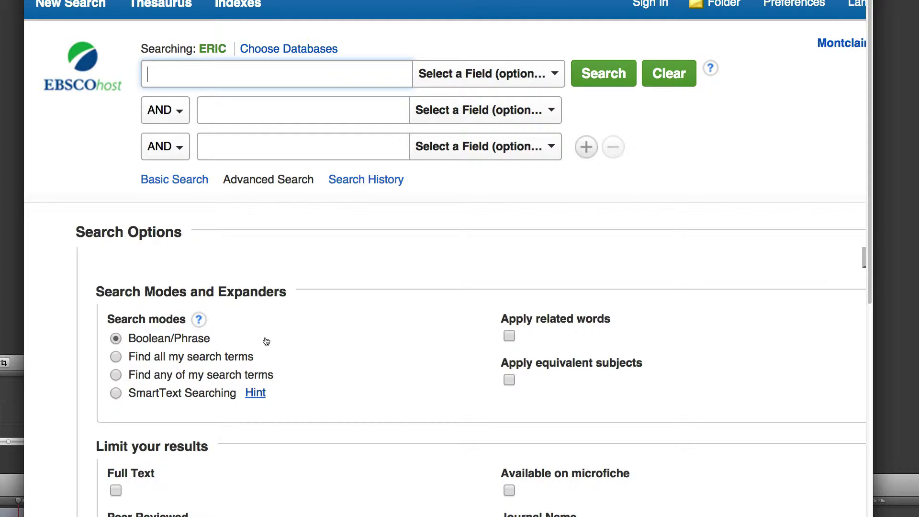
# - Run a keyword search for 'literacy' and browse the 61,828 ERIC results
pyautogui.write('literacy')
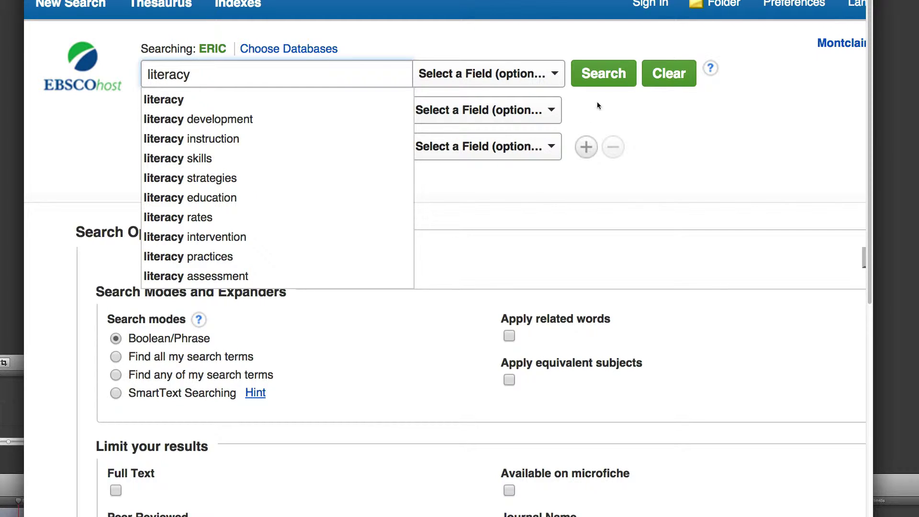
pyautogui.click(615, 75)
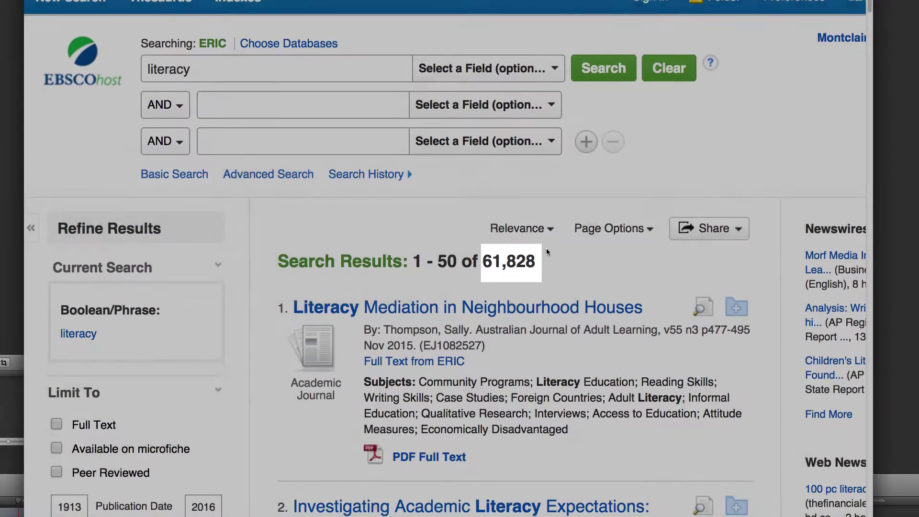
pyautogui.scroll(-1, 546, 251)
pyautogui.scroll(-3, 547, 251)
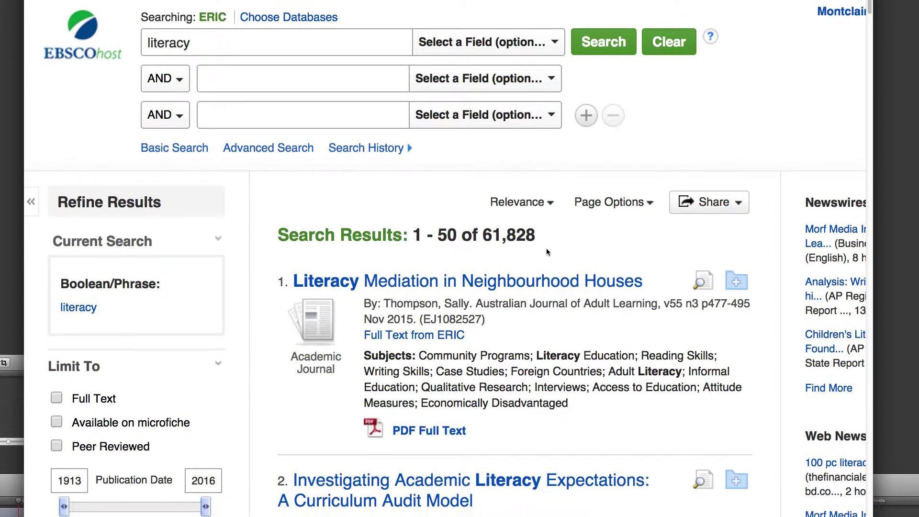
pyautogui.scroll(-1, 546, 251)
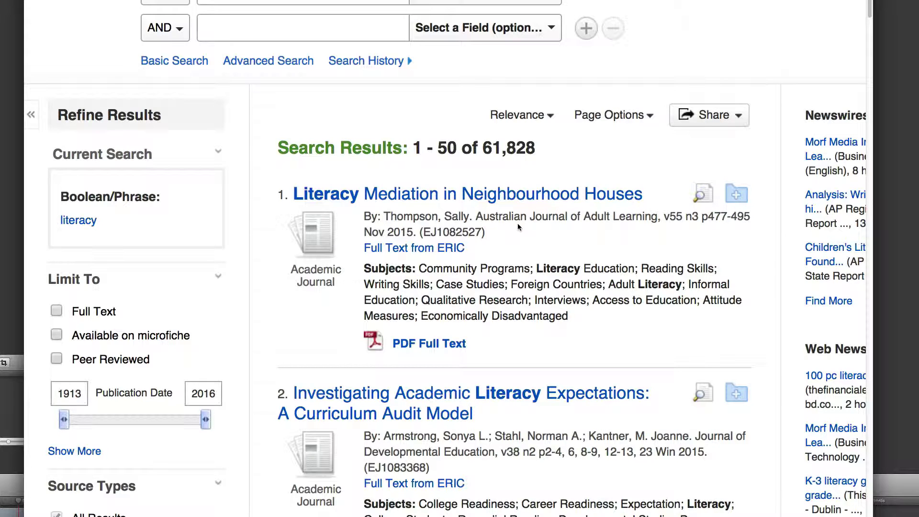
pyautogui.scroll(-1, 518, 223)
pyautogui.scroll(-1, 517, 227)
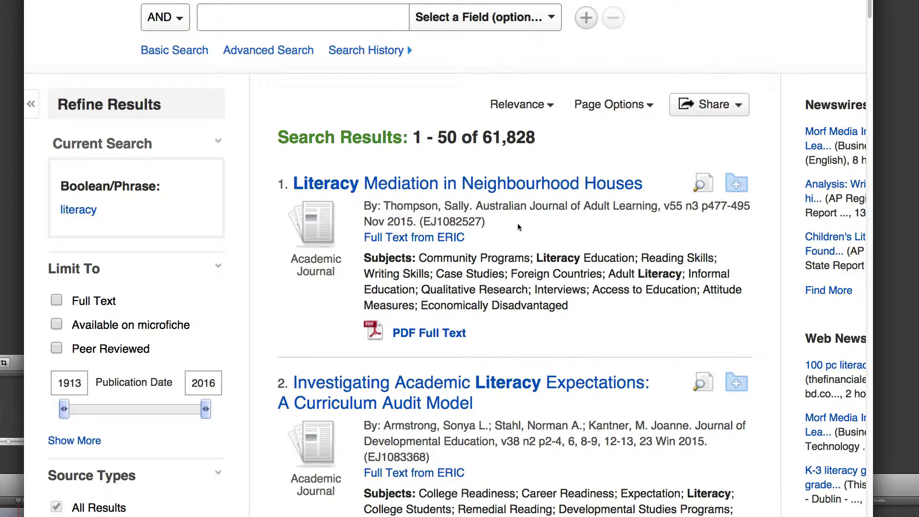
pyautogui.scroll(-5, 518, 227)
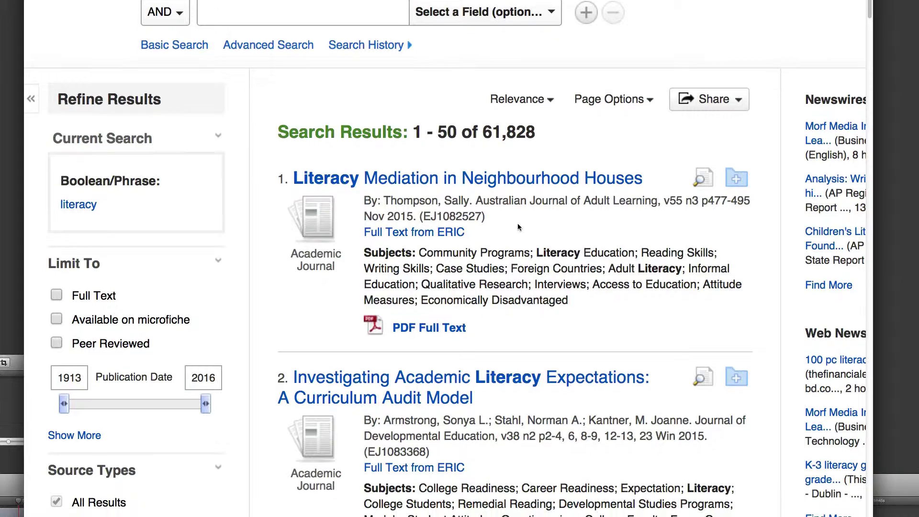
pyautogui.scroll(-10, 517, 224)
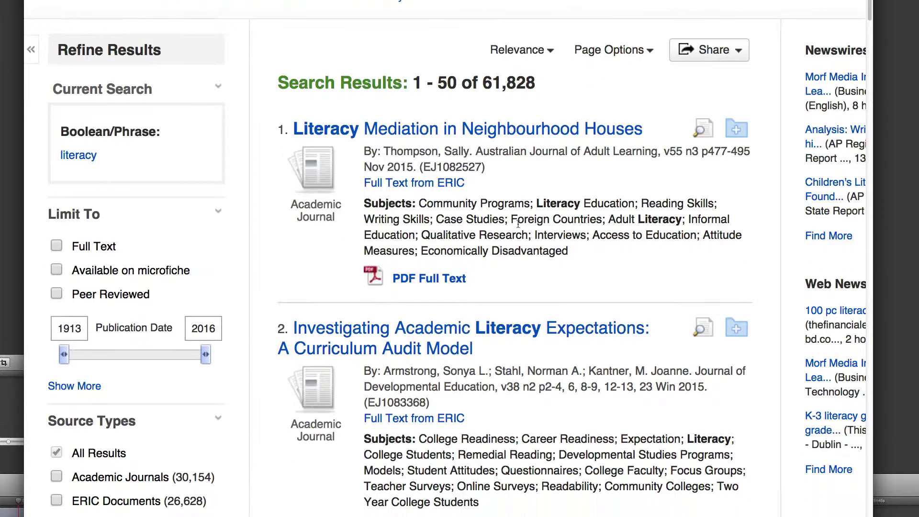
pyautogui.scroll(-3, 518, 227)
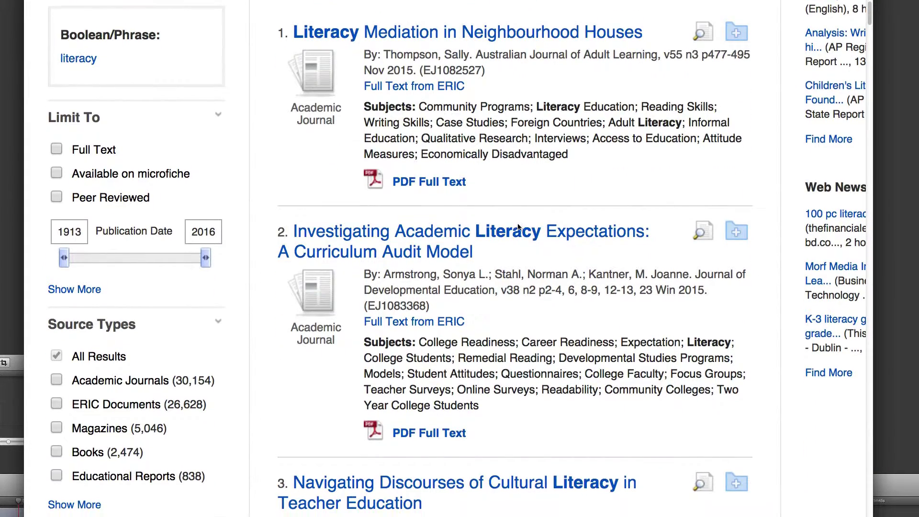
pyautogui.scroll(-1, 518, 227)
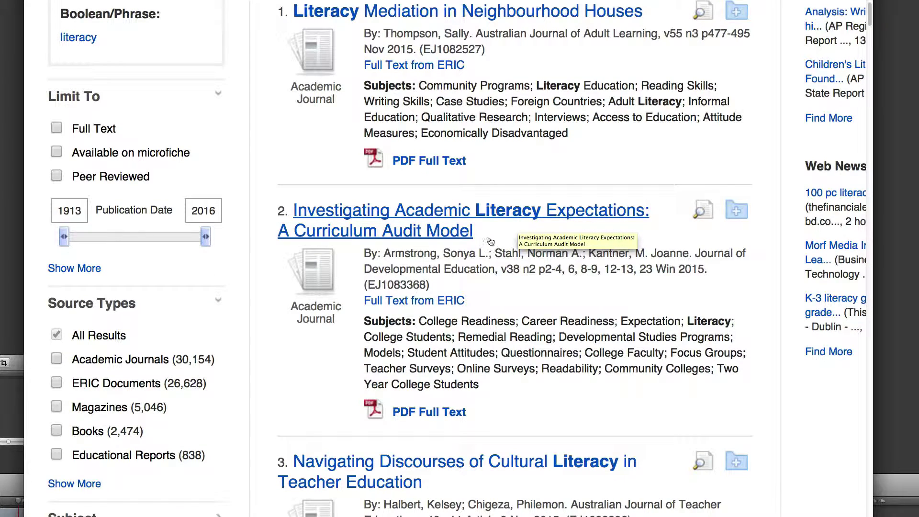
pyautogui.scroll(-20, 497, 266)
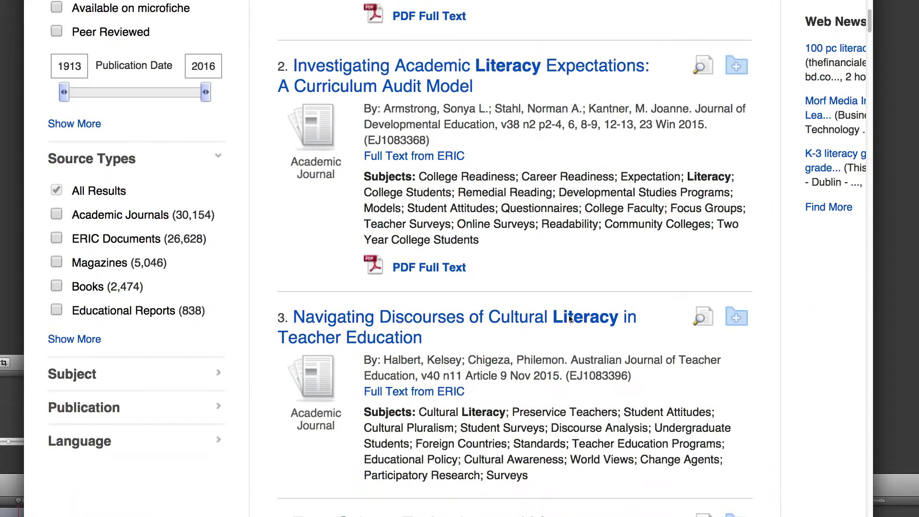
pyautogui.scroll(-2, 572, 319)
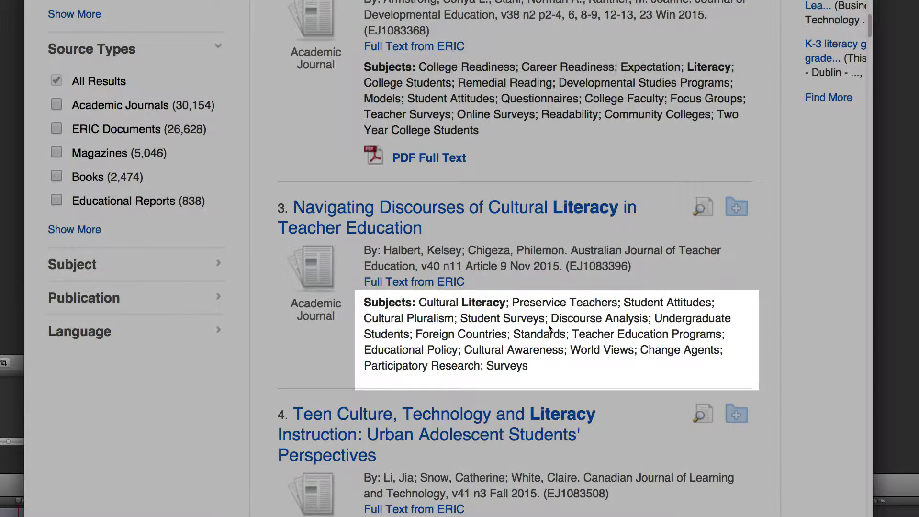
pyautogui.scroll(-3, 549, 327)
pyautogui.scroll(-5, 549, 328)
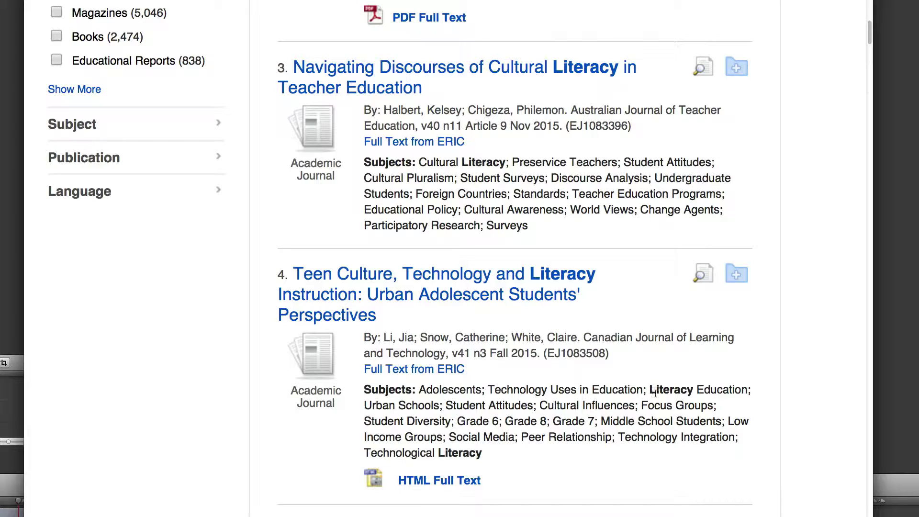
pyautogui.moveTo(649, 390); pyautogui.dragTo(747, 390)
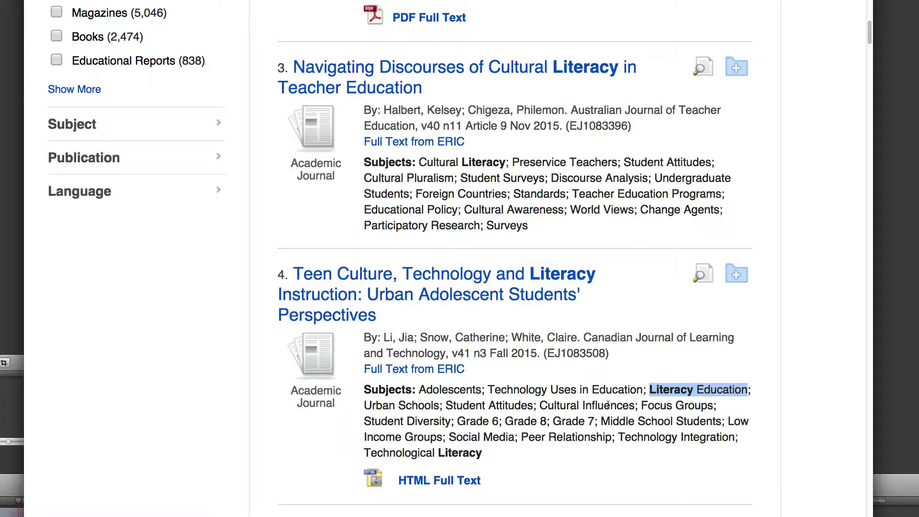
# - From result 4's full record, follow its Literacy Education descriptor to get 11,048 subject results
pyautogui.click(457, 283)
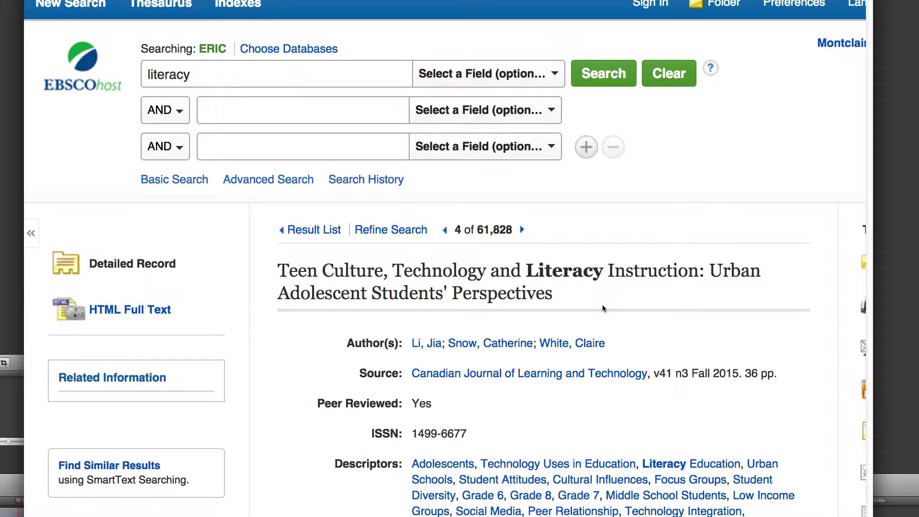
pyautogui.scroll(-3, 643, 318)
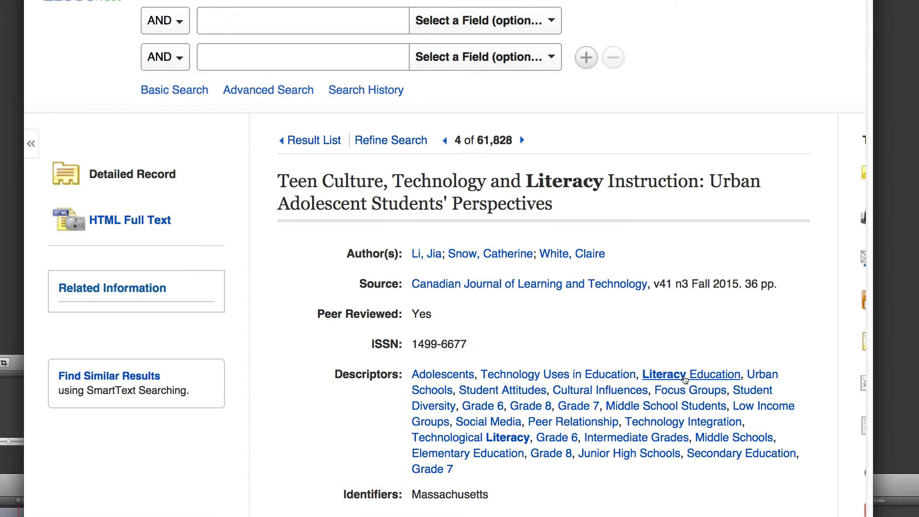
pyautogui.click(685, 379)
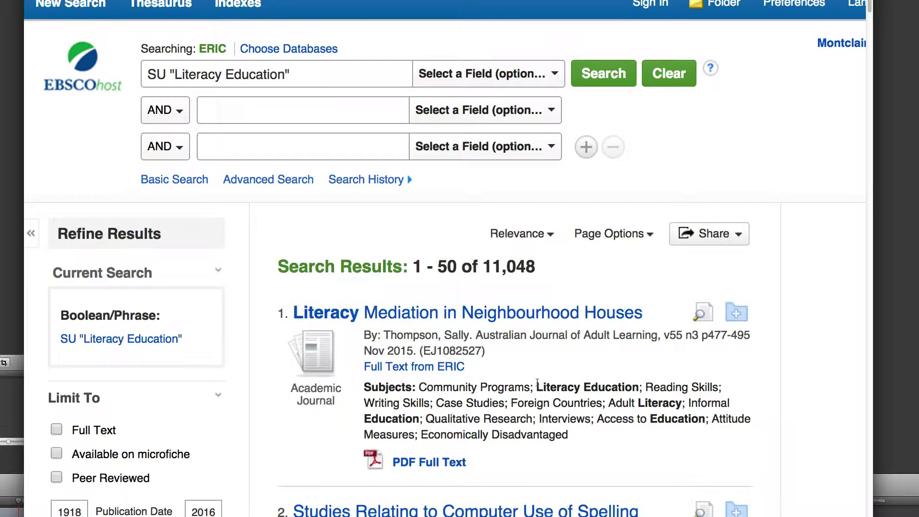
# - Expand the Subject facet and show all terms, topped by adult basic education (4,015)
pyautogui.scroll(-1, 539, 382)
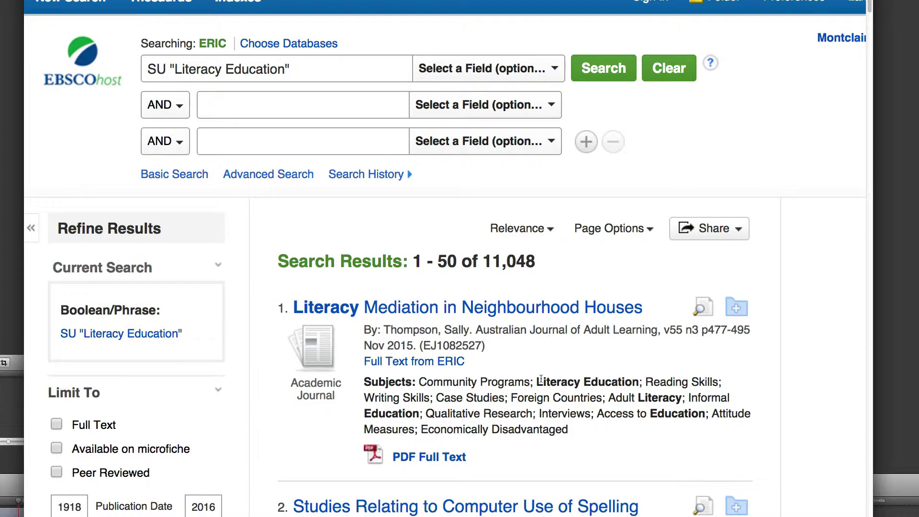
pyautogui.scroll(-10, 540, 379)
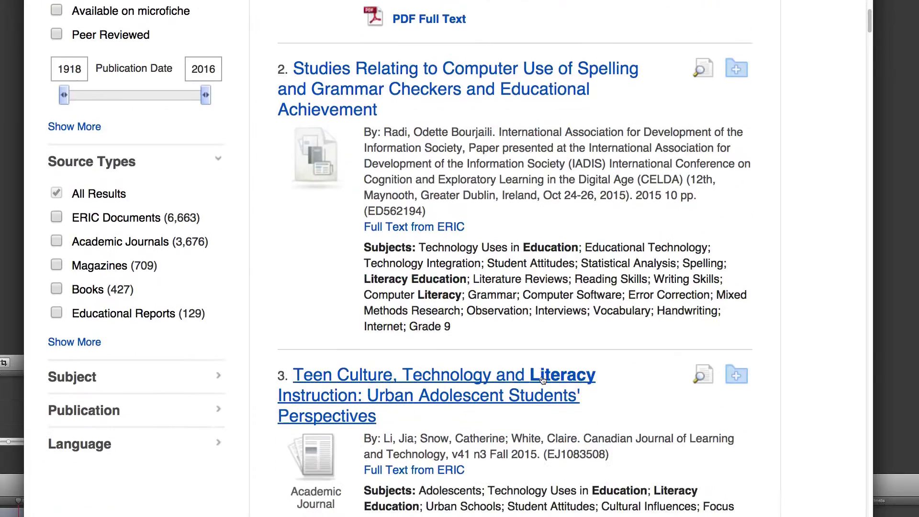
pyautogui.click(86, 379)
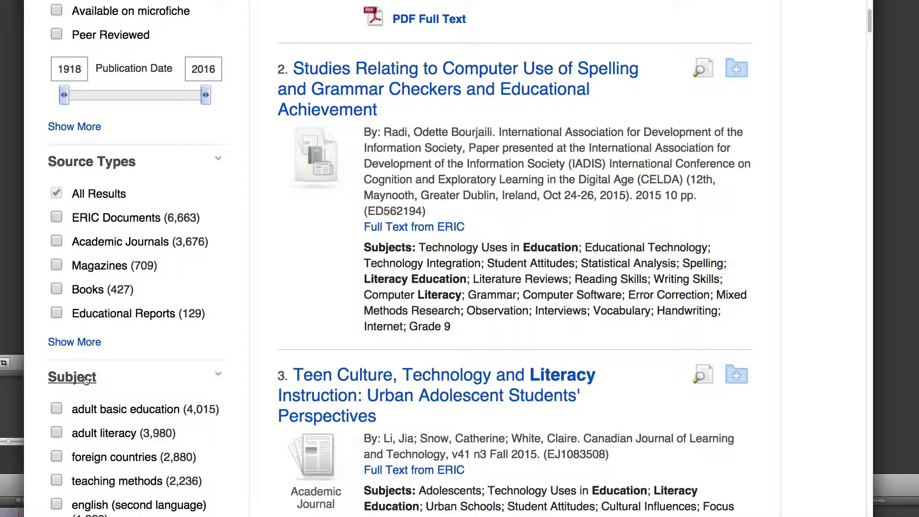
pyautogui.scroll(-4, 147, 384)
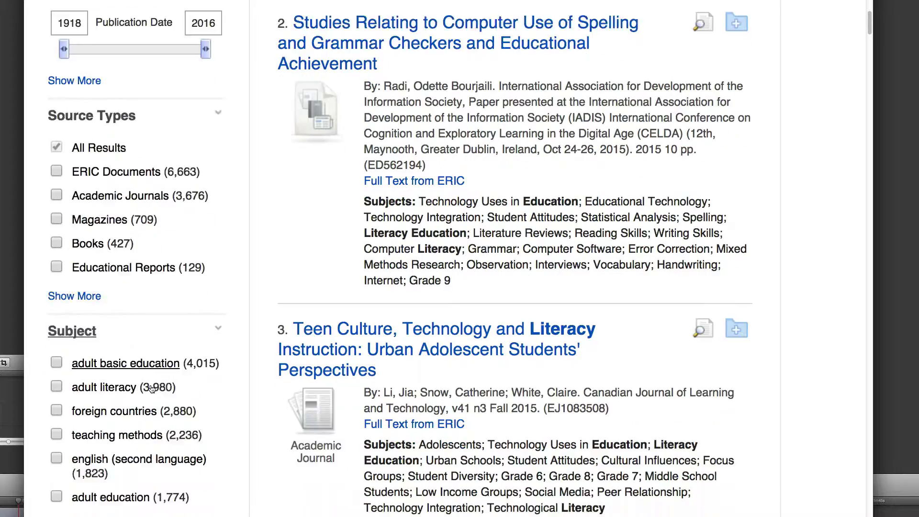
pyautogui.click(74, 402)
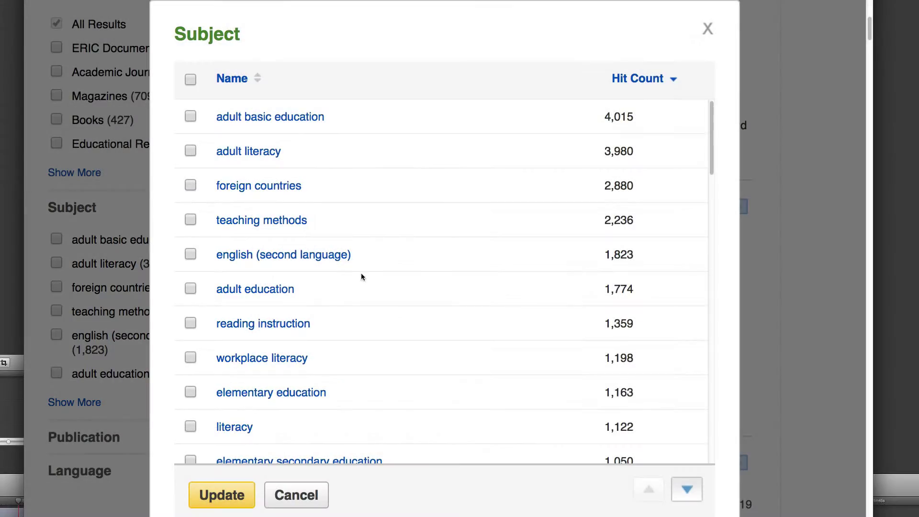
# - Browse the subject terms, then cancel the dialog without applying any subject filter
pyautogui.scroll(-6, 391, 306)
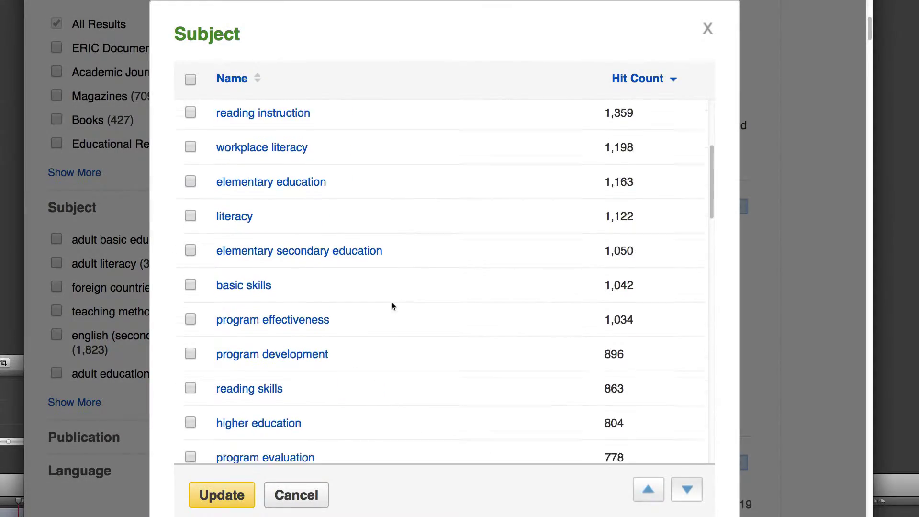
pyautogui.scroll(-3, 392, 305)
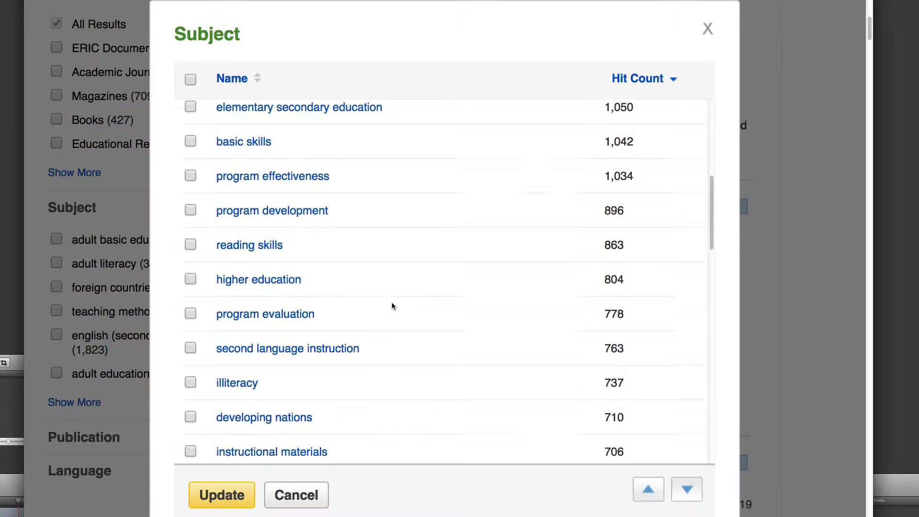
pyautogui.scroll(-6, 392, 305)
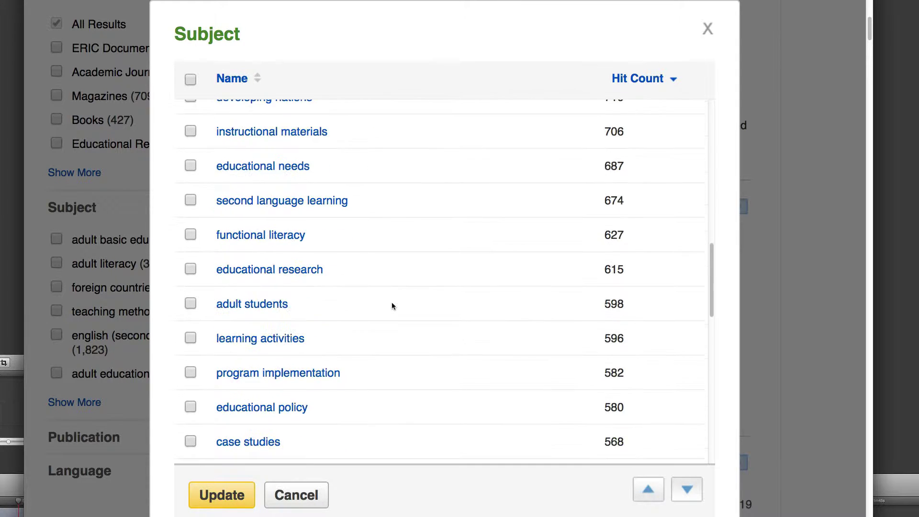
pyautogui.scroll(-5, 392, 305)
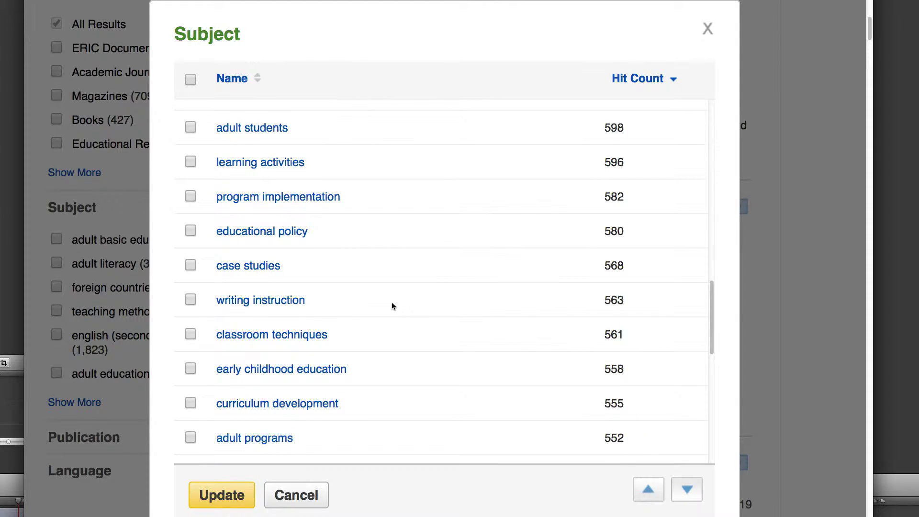
pyautogui.scroll(-5, 392, 305)
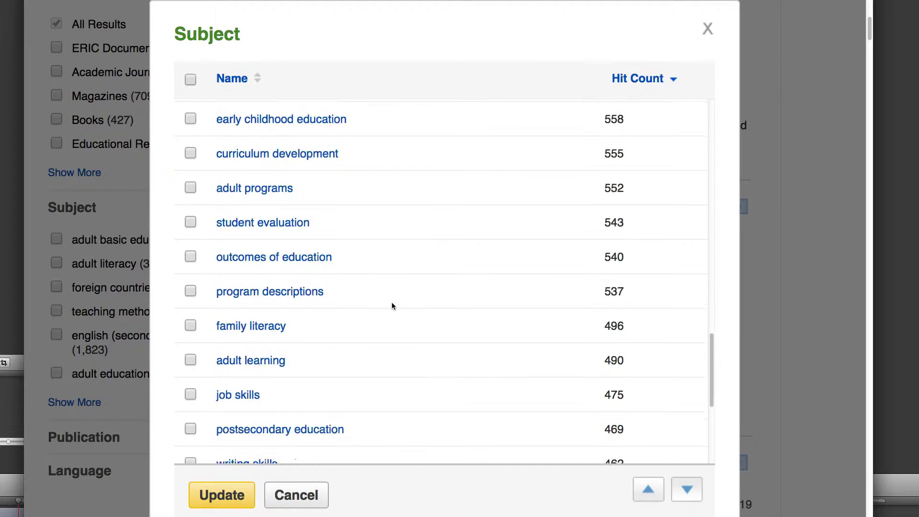
pyautogui.scroll(-3, 392, 306)
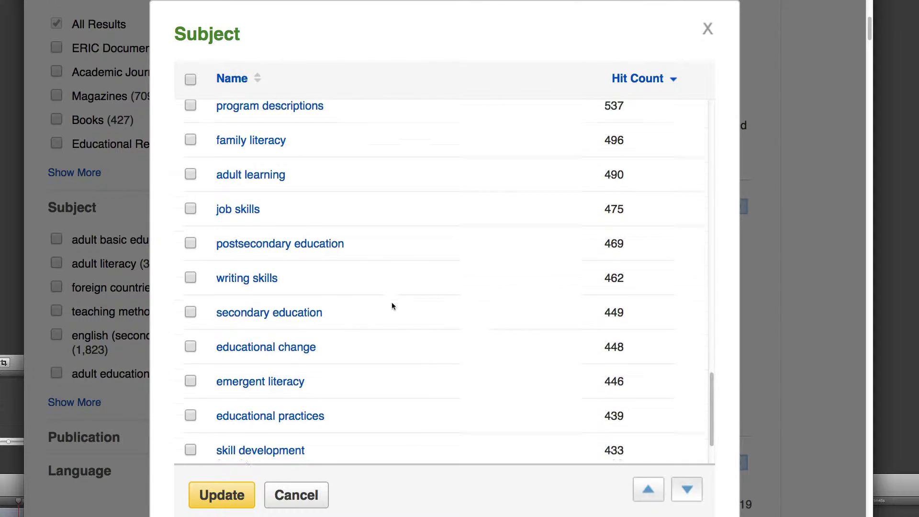
pyautogui.scroll(-2, 391, 305)
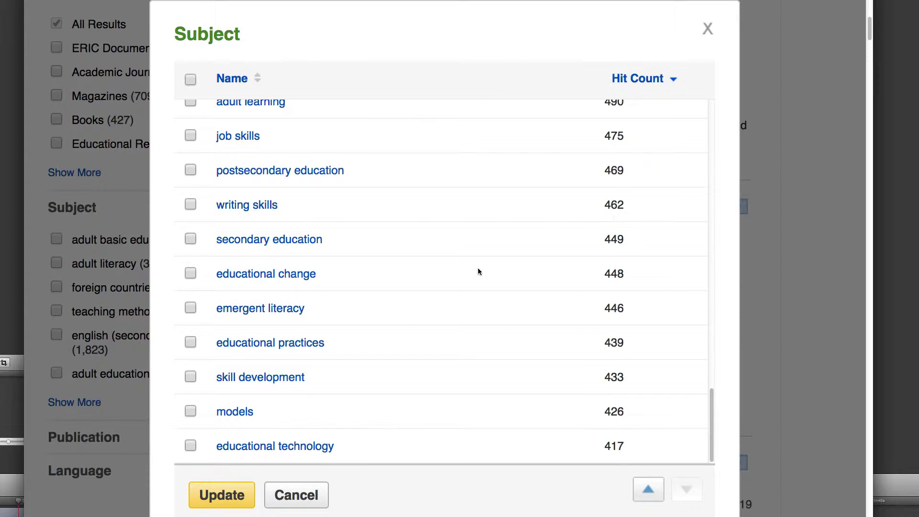
pyautogui.click(297, 496)
pyautogui.scroll(10, 261, 417)
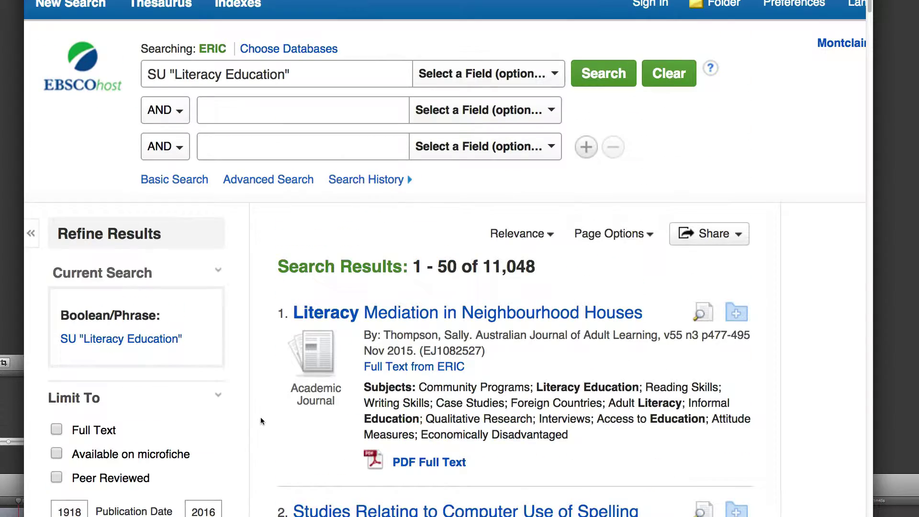
# - Add 'grouping' with AND to the Literacy Education subject search, narrowing results to 84
pyautogui.click(209, 110)
pyautogui.write('grouping')
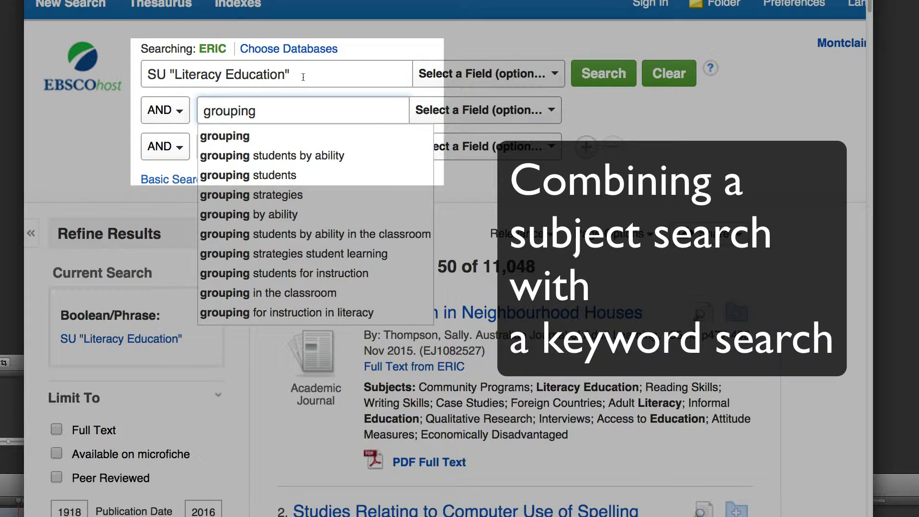
pyautogui.click(303, 77)
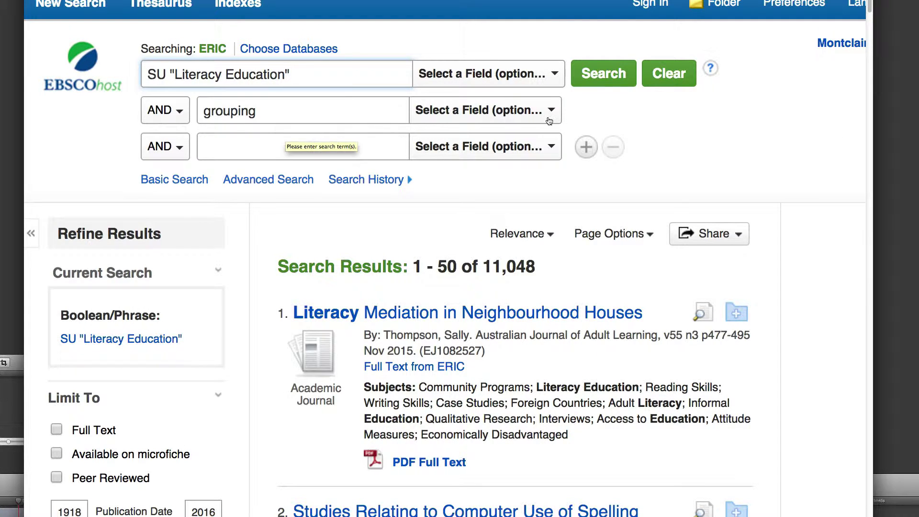
pyautogui.click(605, 75)
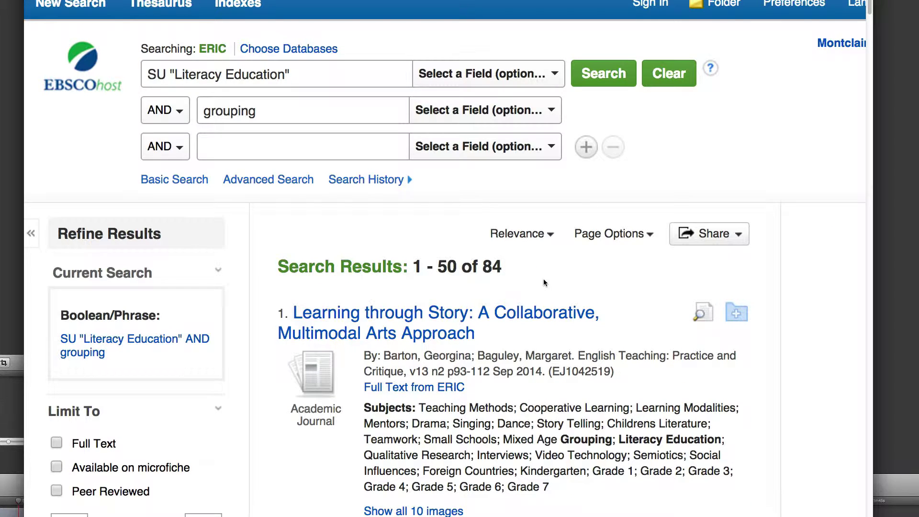
pyautogui.scroll(-5, 544, 282)
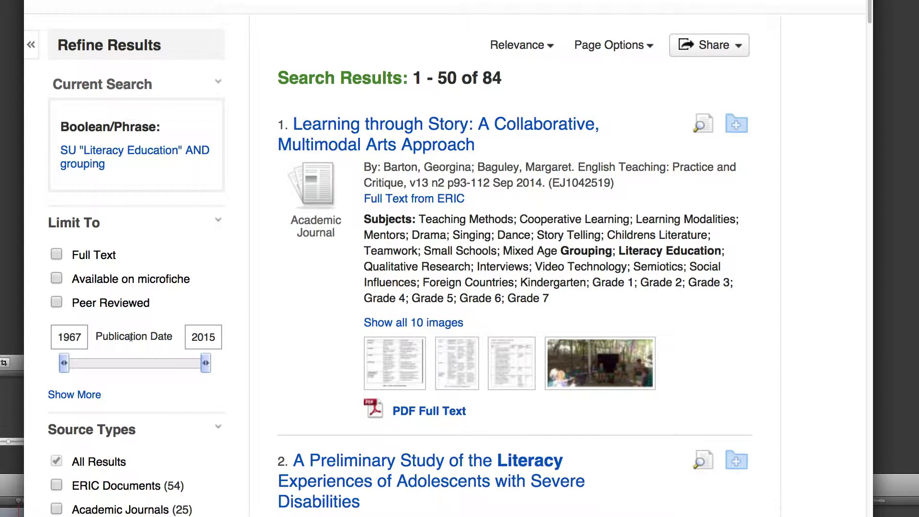
pyautogui.scroll(-1, 131, 337)
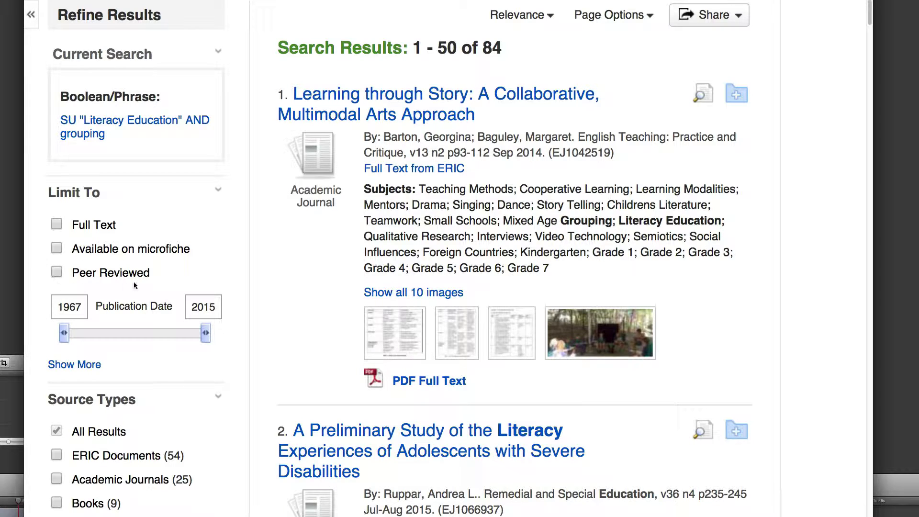
# - Apply the Peer Reviewed limiter and review the remaining 25 results
pyautogui.click(56, 271)
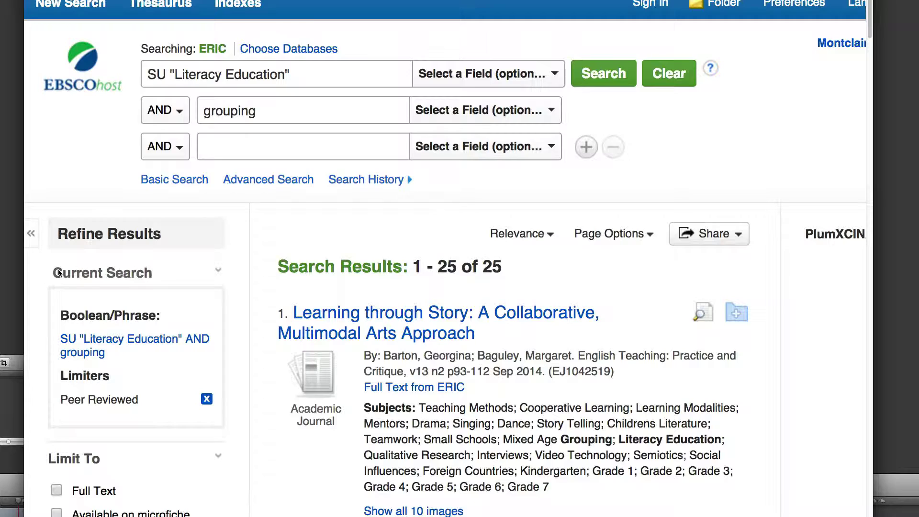
pyautogui.scroll(-3, 238, 379)
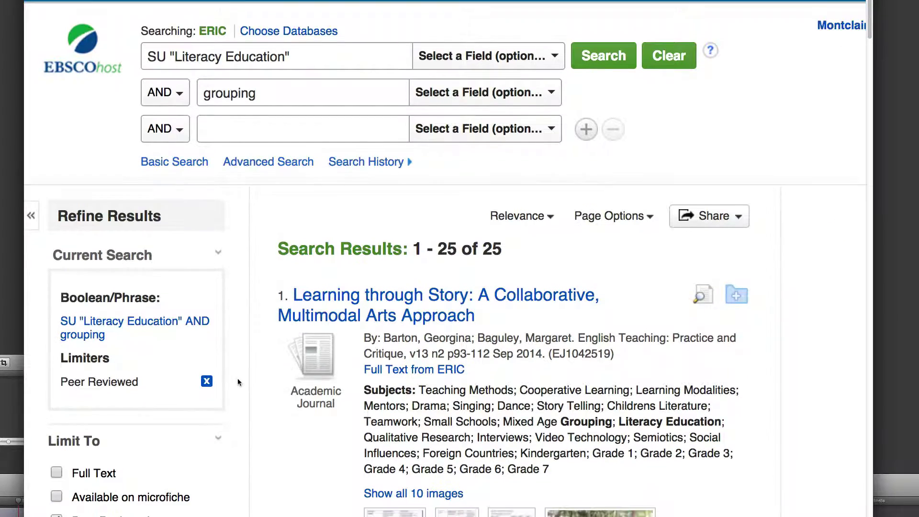
pyautogui.scroll(-2, 237, 381)
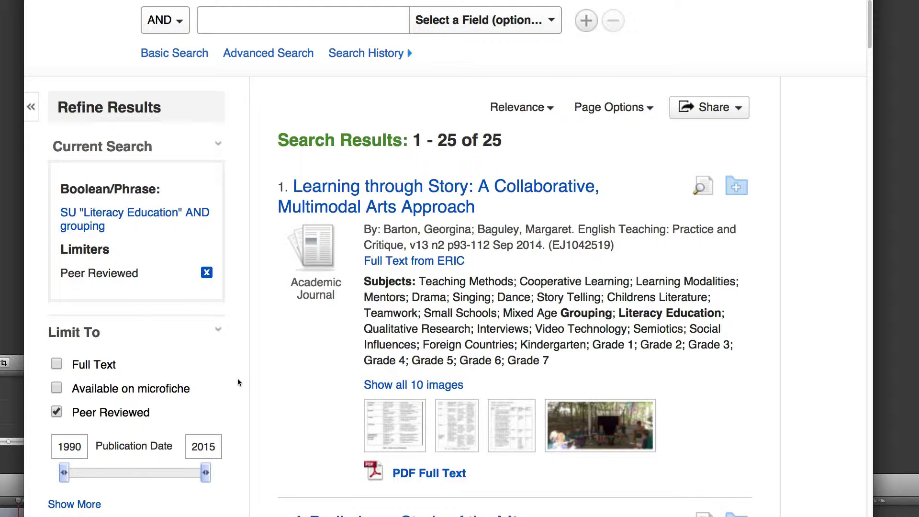
pyautogui.scroll(-2, 238, 381)
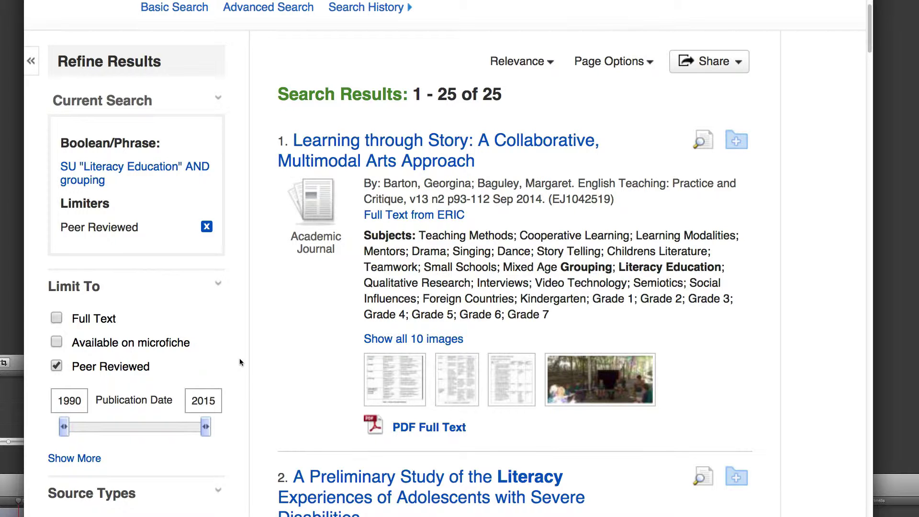
pyautogui.scroll(-1, 232, 353)
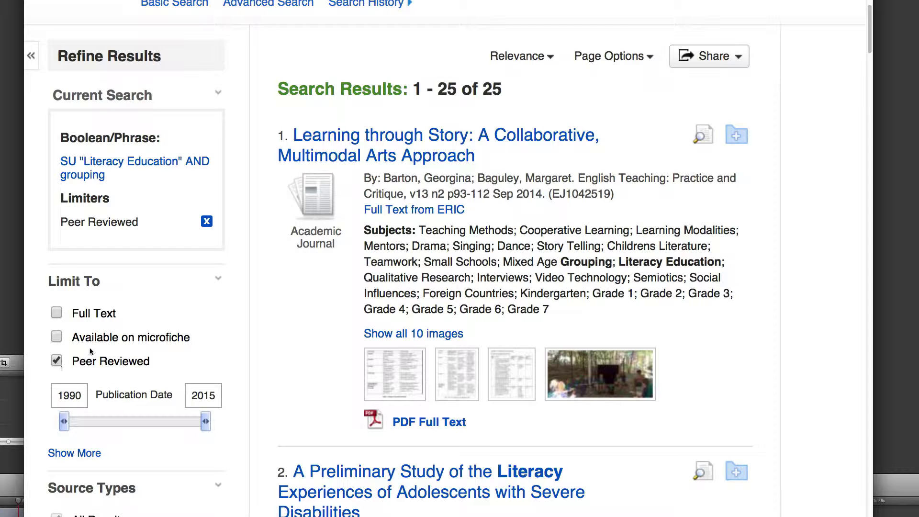
pyautogui.scroll(-1, 119, 371)
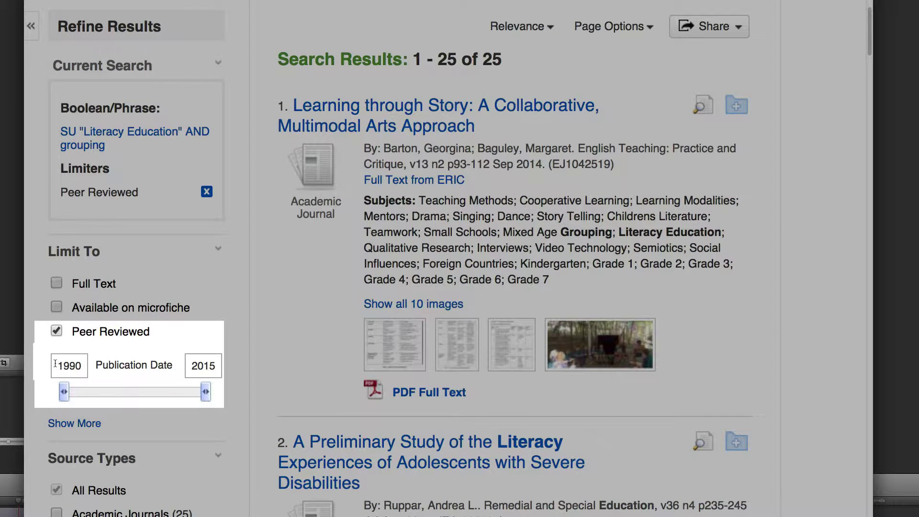